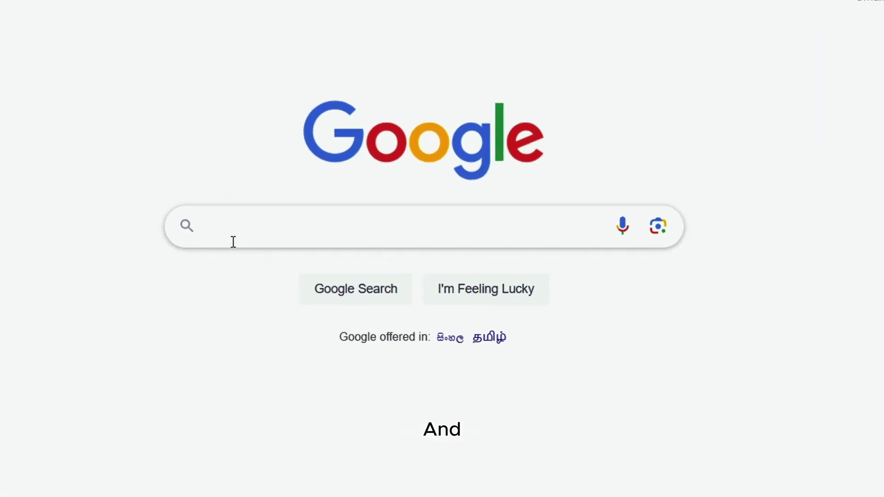
{"action": "type", "text": "JEDA"}
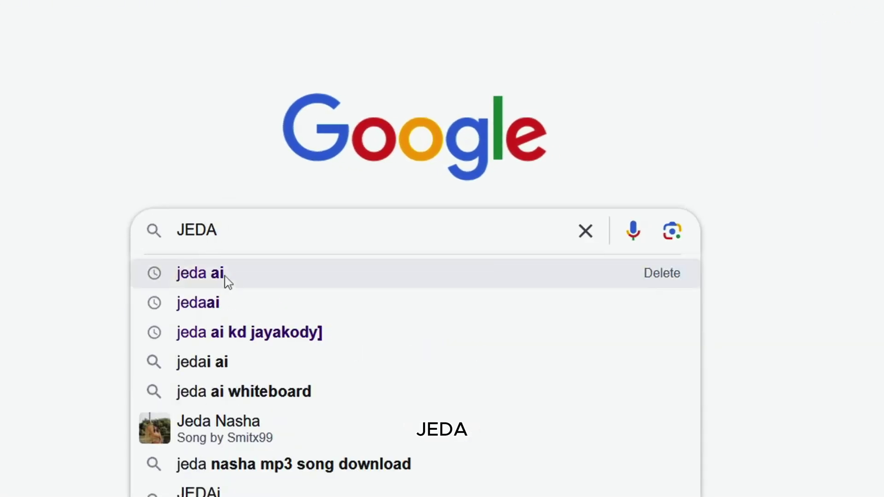
Search the web for 'jeda ai', open the jeda.ai homepage and go to Login
{"action": "left_click", "coordinate": [298, 245]}
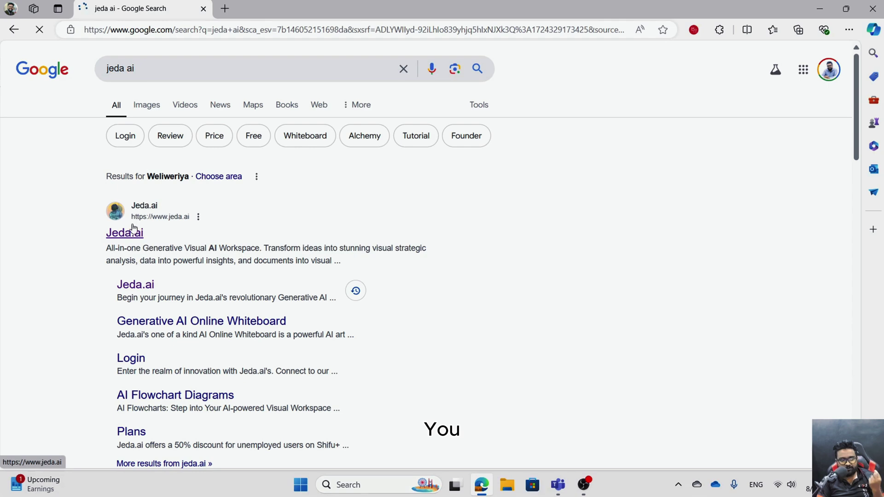
{"action": "left_click", "coordinate": [133, 232]}
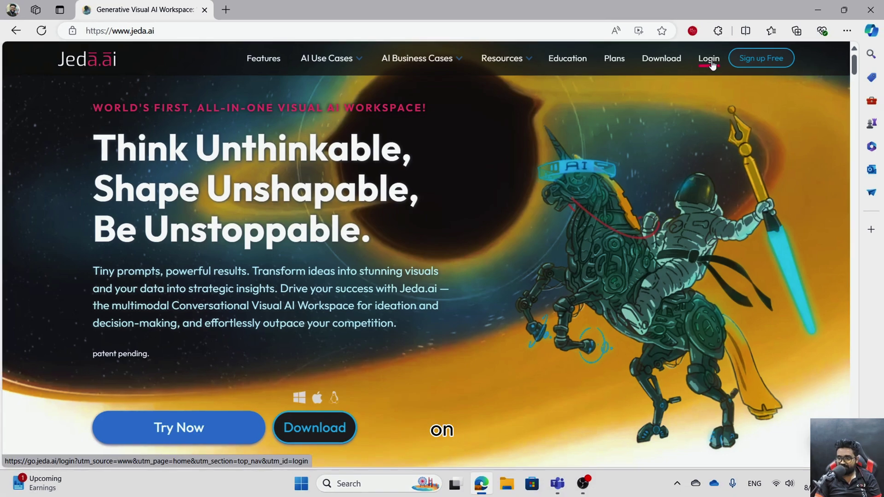
{"action": "left_click", "coordinate": [711, 65]}
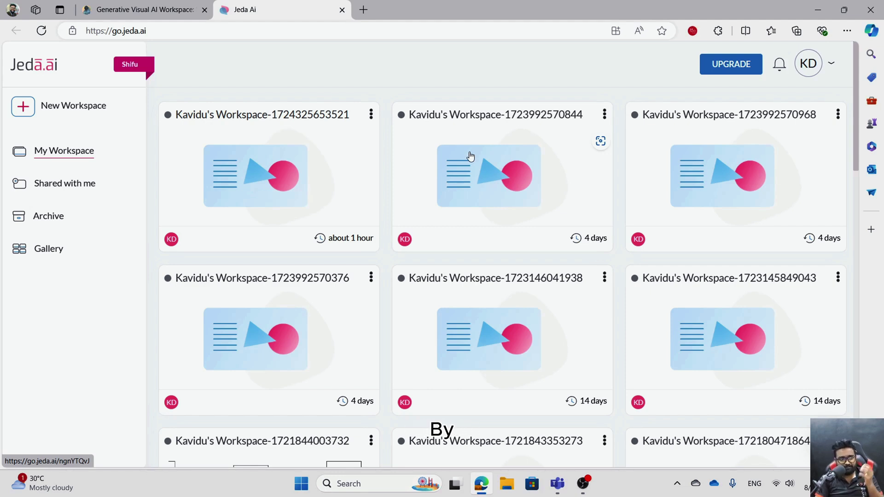
Create a new blank workspace and dismiss the pen stroke options
{"action": "left_click", "coordinate": [62, 111]}
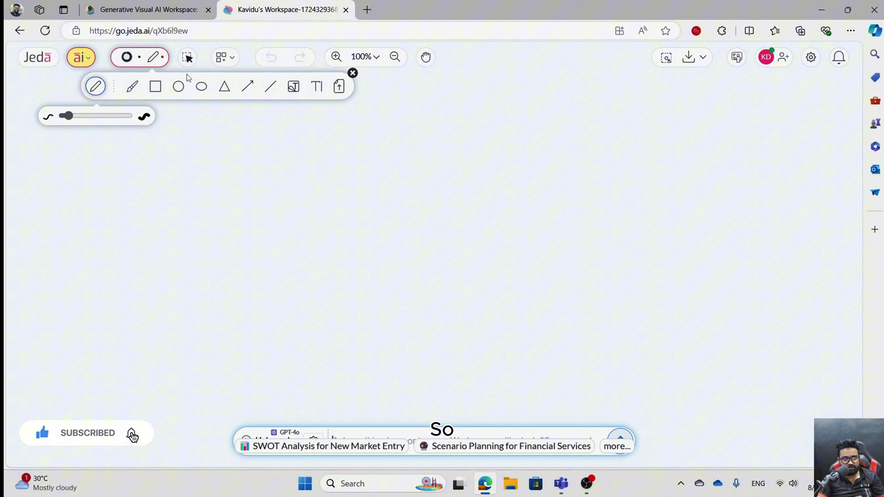
{"action": "left_click", "coordinate": [352, 73]}
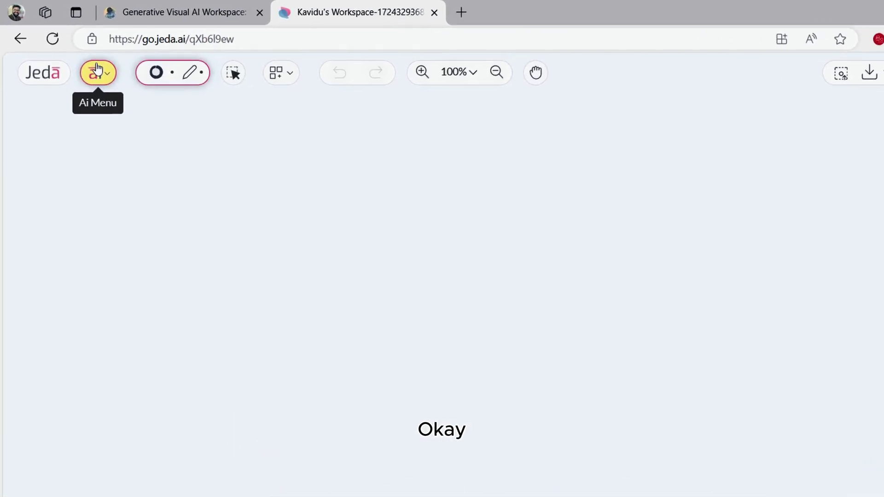
Open the Art recipes, browse Pop Art, Art Deco and Fantasy, then return to Vector Style
{"action": "left_click", "coordinate": [77, 57]}
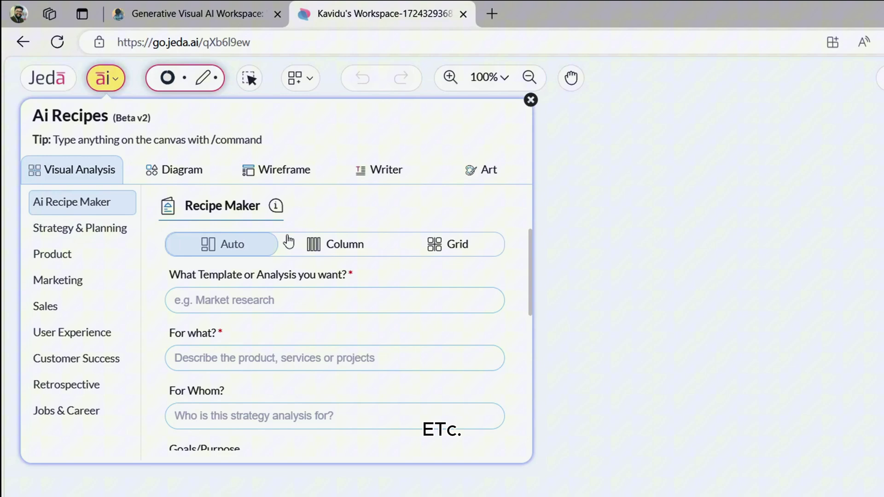
{"action": "left_click", "coordinate": [469, 186]}
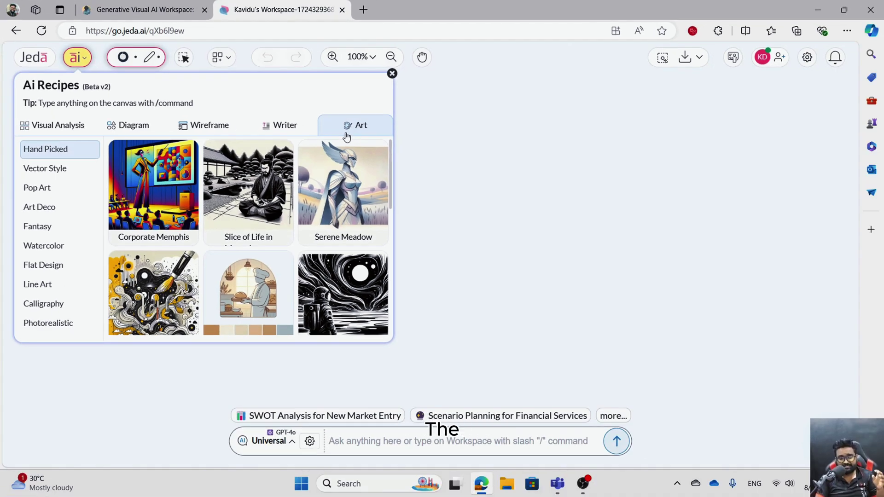
{"action": "left_click", "coordinate": [73, 170]}
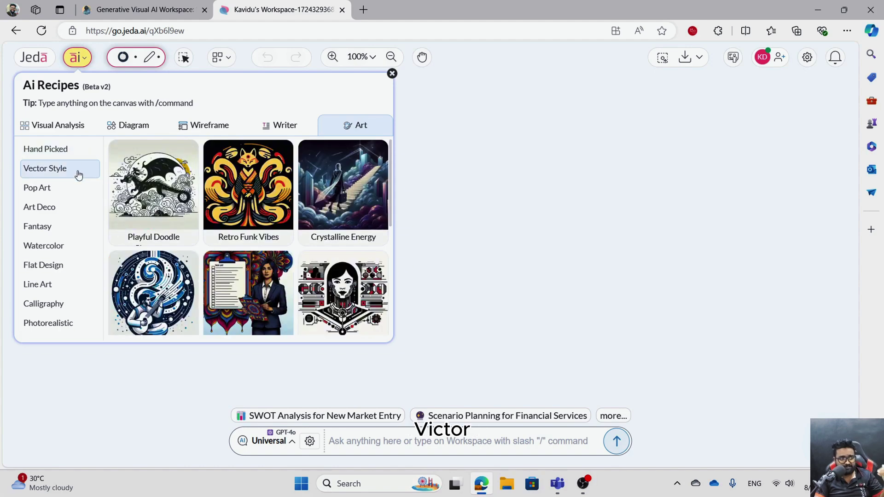
{"action": "left_click", "coordinate": [65, 189]}
{"action": "left_click", "coordinate": [67, 209]}
{"action": "left_click", "coordinate": [67, 229]}
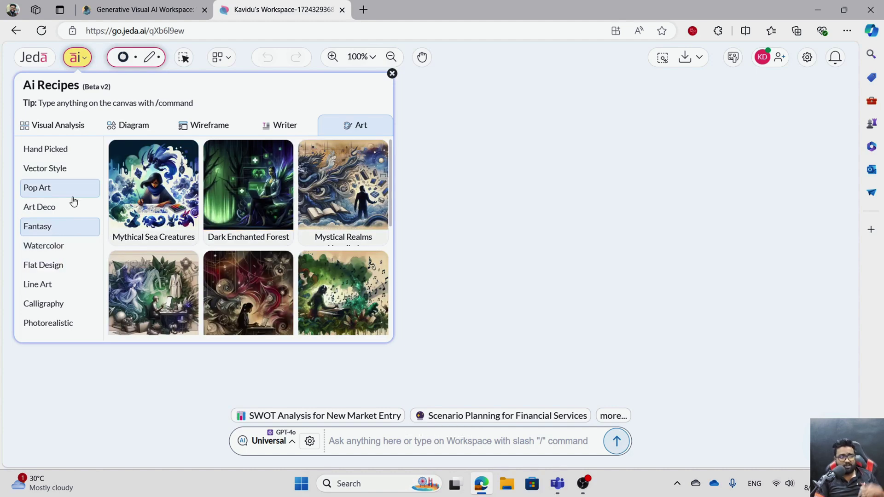
{"action": "left_click", "coordinate": [64, 170]}
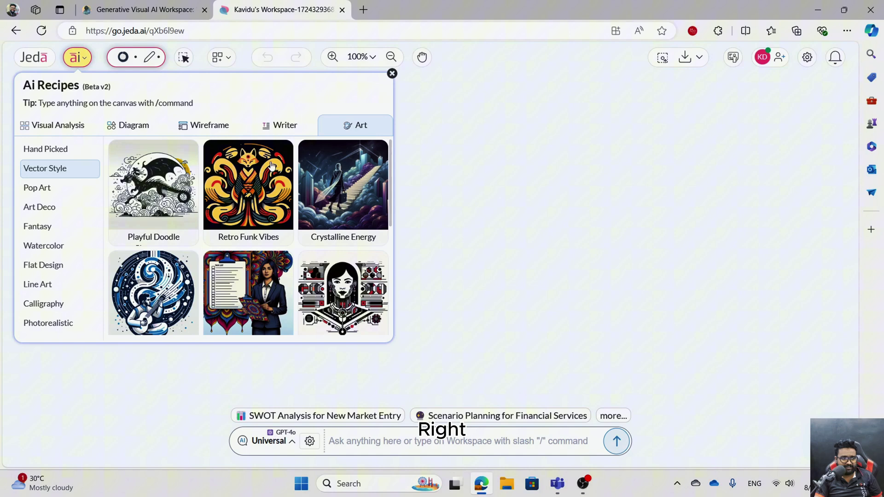
{"action": "mouse_move", "coordinate": [153, 185]}
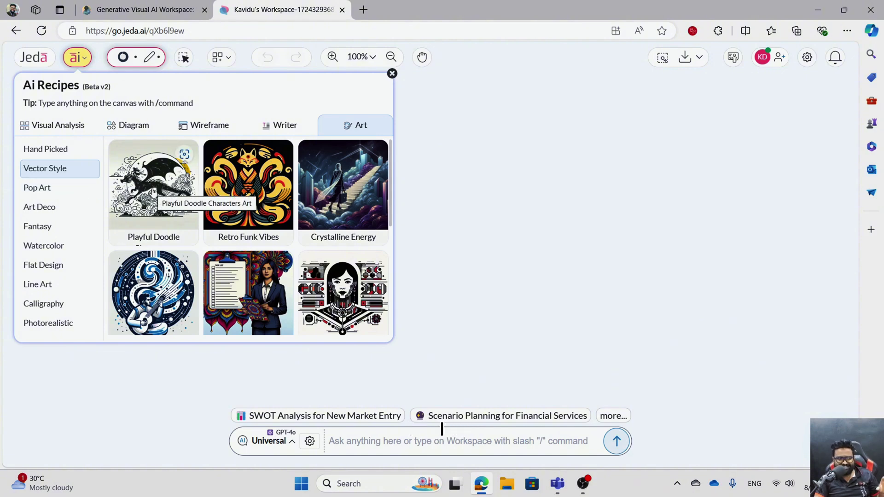
Open Playful Doodle Characters with subject 'HORSE WITH A MAN' and the Creative theme
{"action": "left_click", "coordinate": [153, 192]}
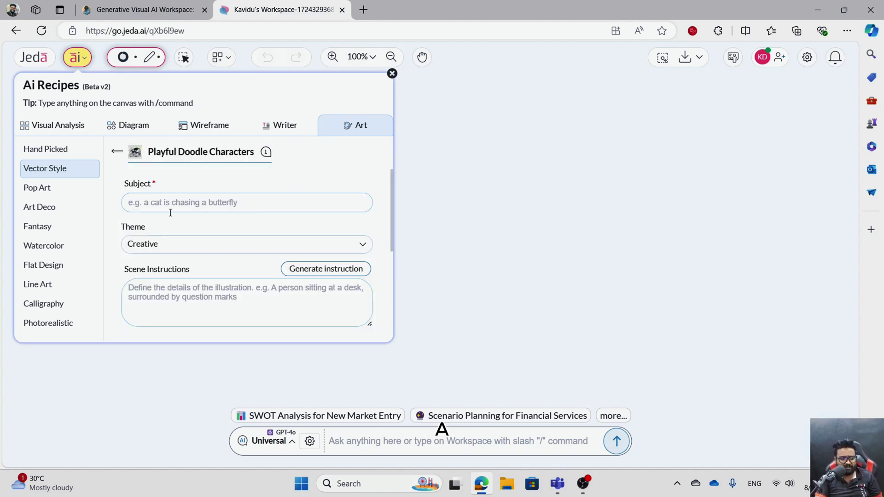
{"action": "scroll", "coordinate": [170, 213], "scroll_direction": "down", "scroll_amount": 5}
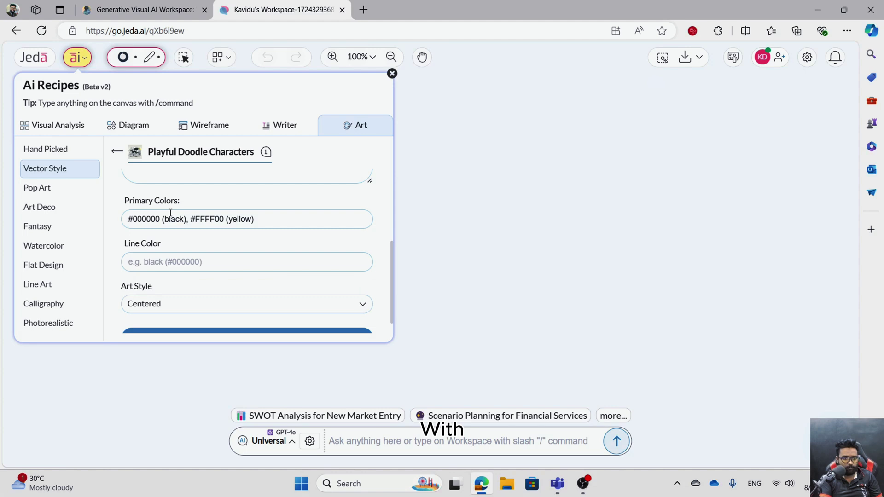
{"action": "scroll", "coordinate": [171, 216], "scroll_direction": "down", "scroll_amount": 1}
{"action": "scroll", "coordinate": [170, 216], "scroll_direction": "up", "scroll_amount": 5}
{"action": "left_click", "coordinate": [184, 210]}
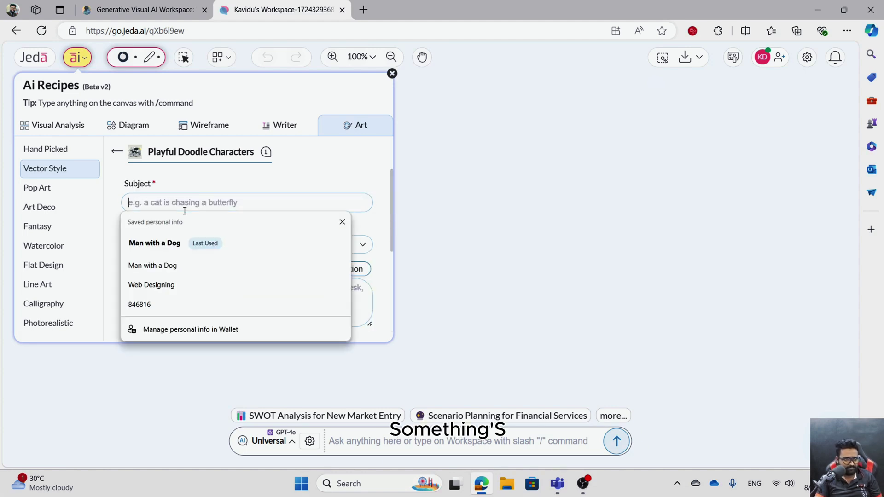
{"action": "type", "text": "HORSE WITH A MAN"}
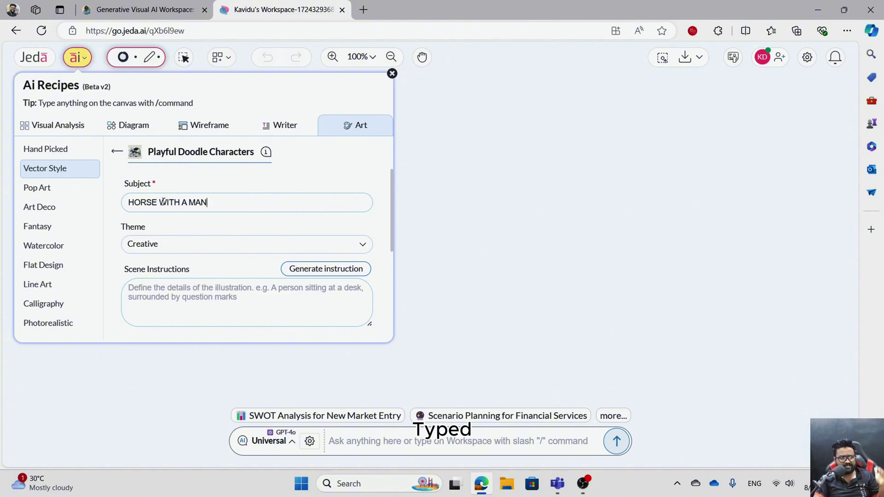
{"action": "left_click", "coordinate": [172, 247]}
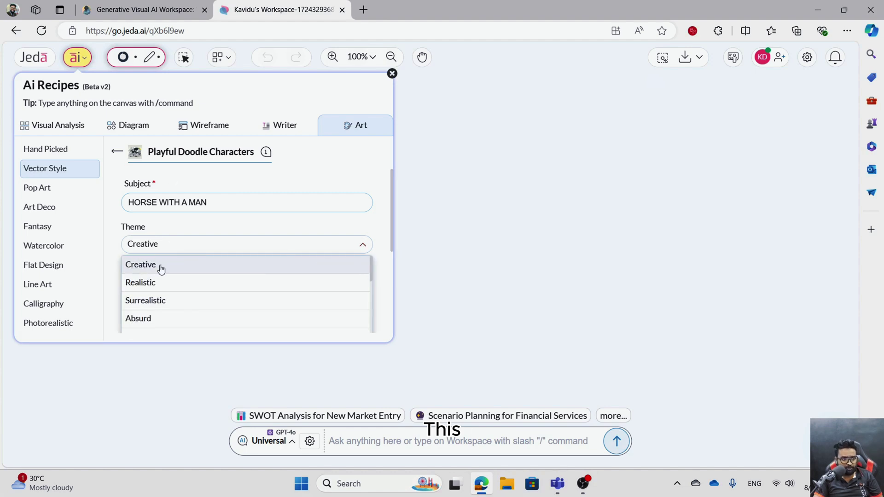
{"action": "left_click", "coordinate": [175, 244]}
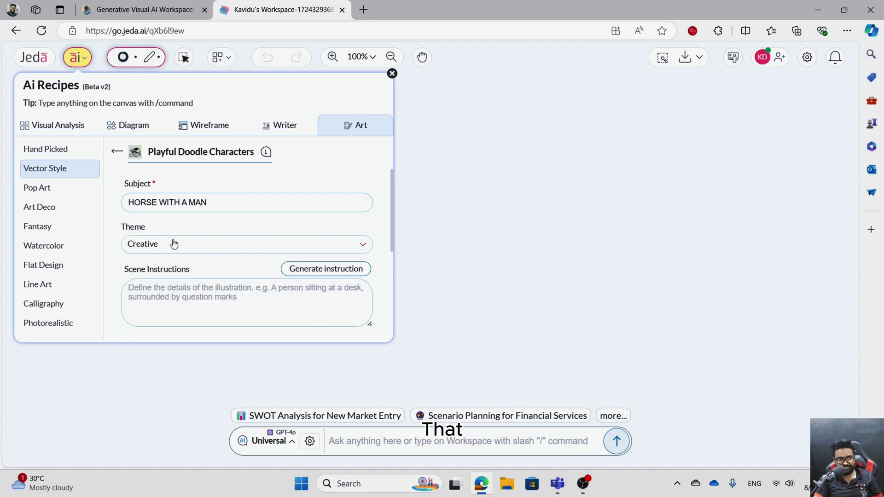
{"action": "scroll", "coordinate": [247, 277], "scroll_direction": "down", "scroll_amount": 3}
{"action": "scroll", "coordinate": [193, 211], "scroll_direction": "up", "scroll_amount": 1}
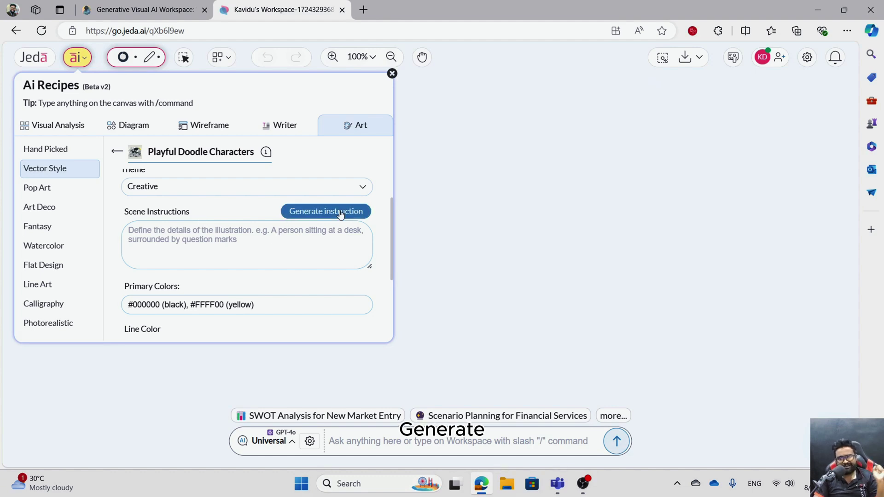
{"action": "scroll", "coordinate": [184, 230], "scroll_direction": "up", "scroll_amount": 1}
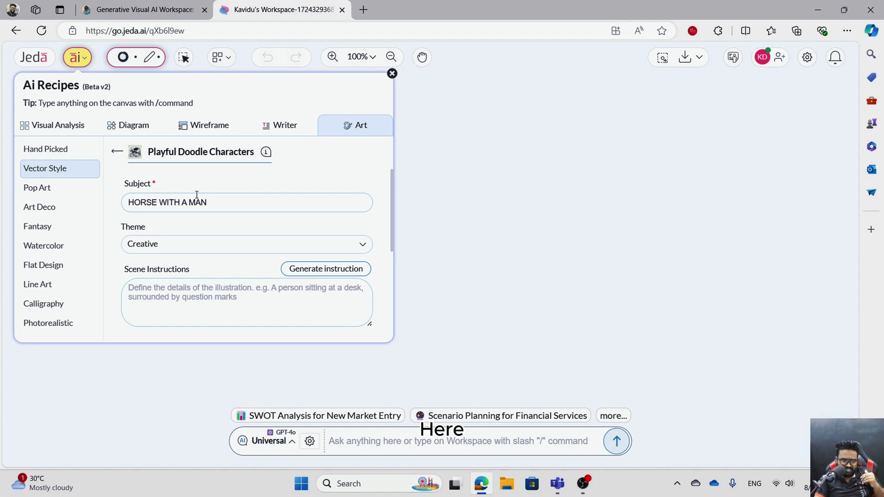
Have the AI write the scene instructions for the horse-and-man doodle
{"action": "left_click", "coordinate": [333, 267]}
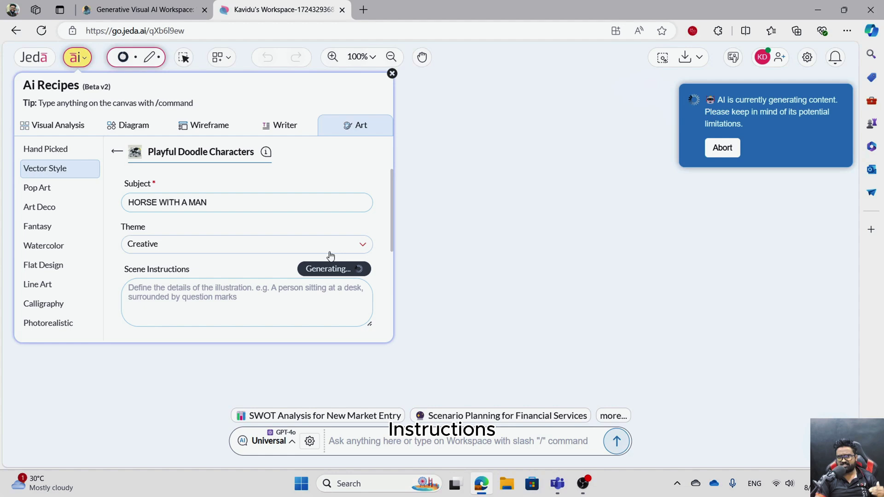
{"action": "scroll", "coordinate": [300, 269], "scroll_direction": "down", "scroll_amount": 2}
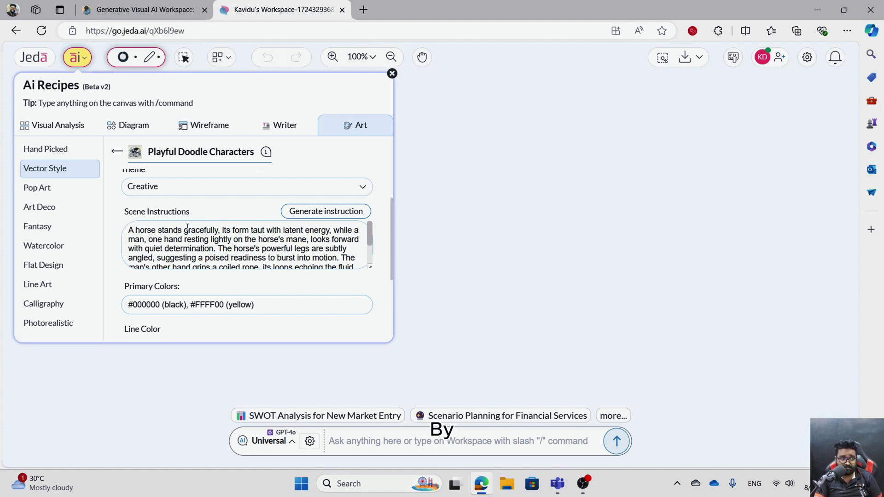
{"action": "scroll", "coordinate": [178, 240], "scroll_direction": "down", "scroll_amount": 2}
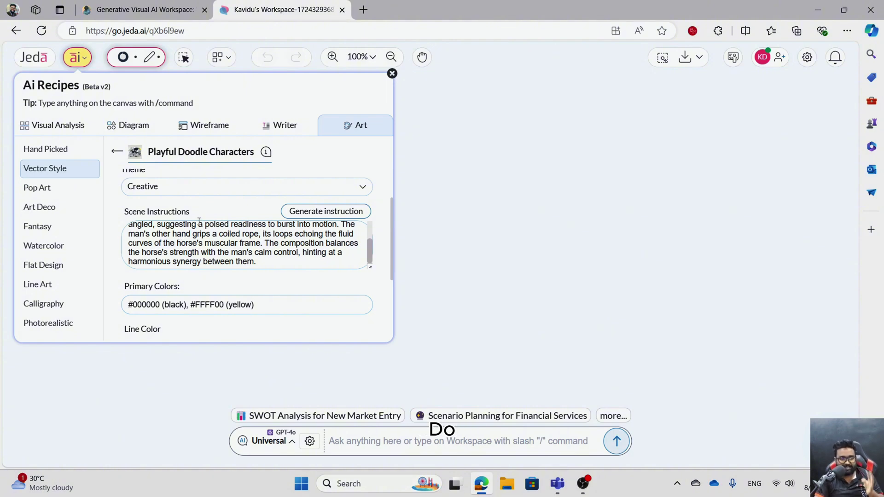
{"action": "scroll", "coordinate": [195, 241], "scroll_direction": "down", "scroll_amount": 1}
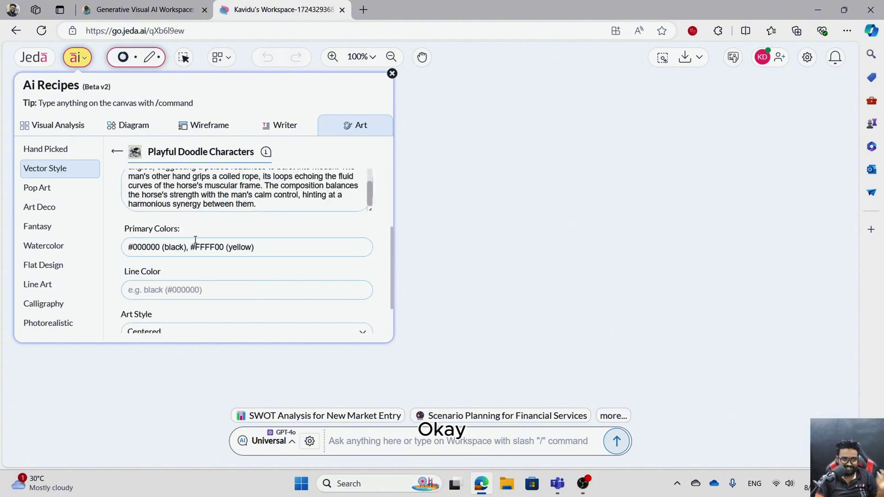
{"action": "scroll", "coordinate": [199, 276], "scroll_direction": "down", "scroll_amount": 1}
{"action": "scroll", "coordinate": [198, 251], "scroll_direction": "up", "scroll_amount": 2}
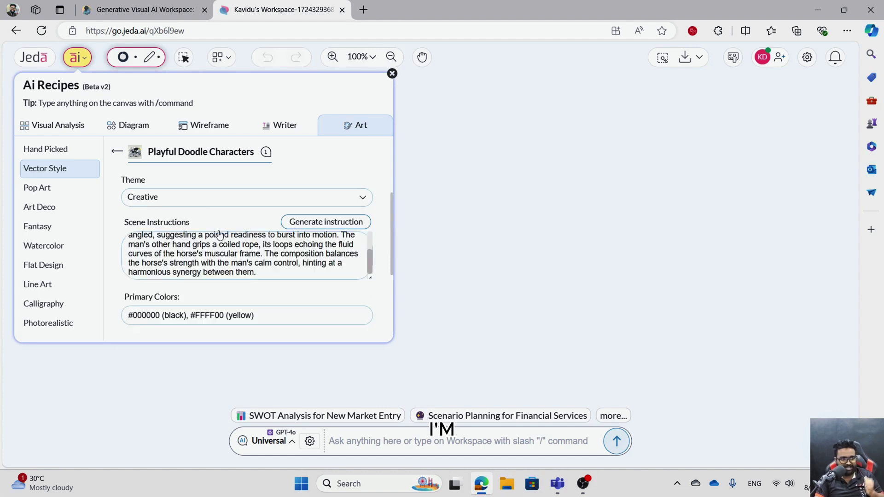
{"action": "scroll", "coordinate": [180, 245], "scroll_direction": "down", "scroll_amount": 1}
{"action": "scroll", "coordinate": [172, 246], "scroll_direction": "down", "scroll_amount": 1}
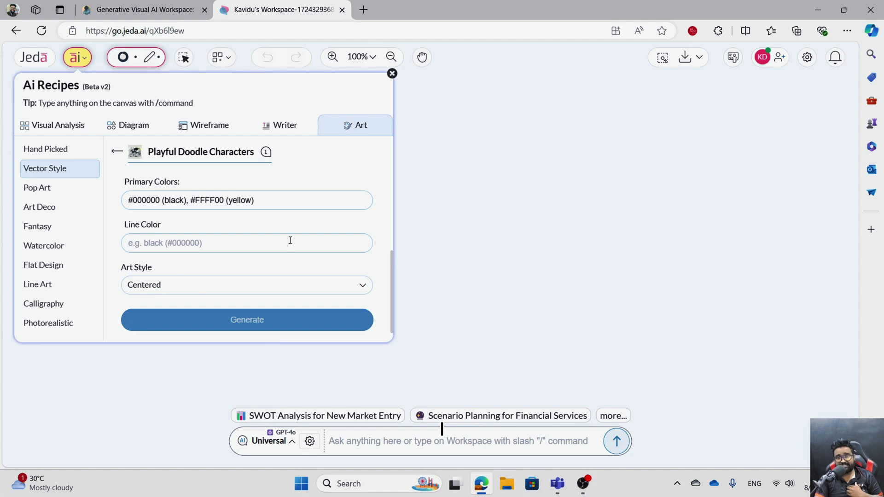
Generate the black-and-white horse-and-man doodle and shift it left and down on the canvas
{"action": "left_click", "coordinate": [269, 319]}
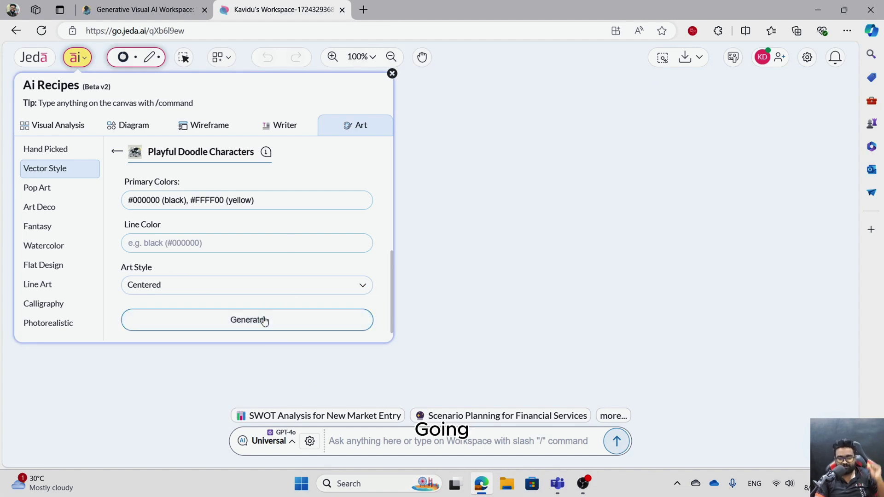
{"action": "left_click", "coordinate": [265, 321]}
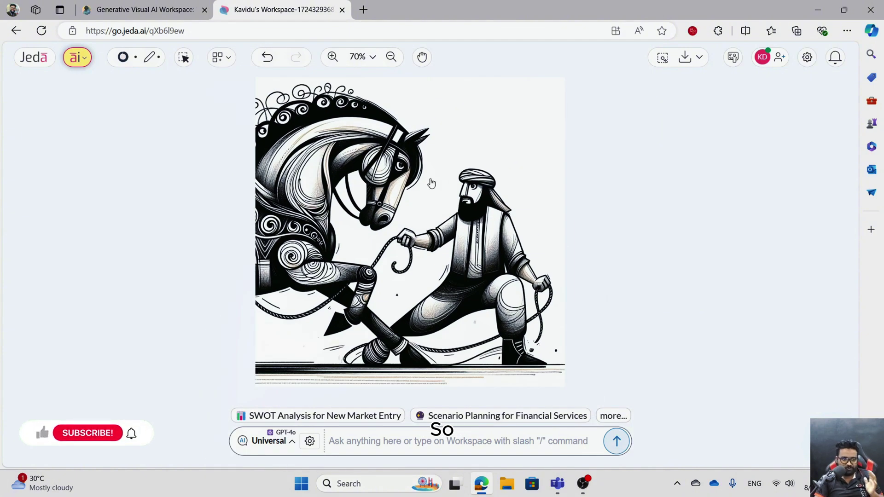
{"action": "left_click_drag", "start_coordinate": [408, 164], "coordinate": [324, 181]}
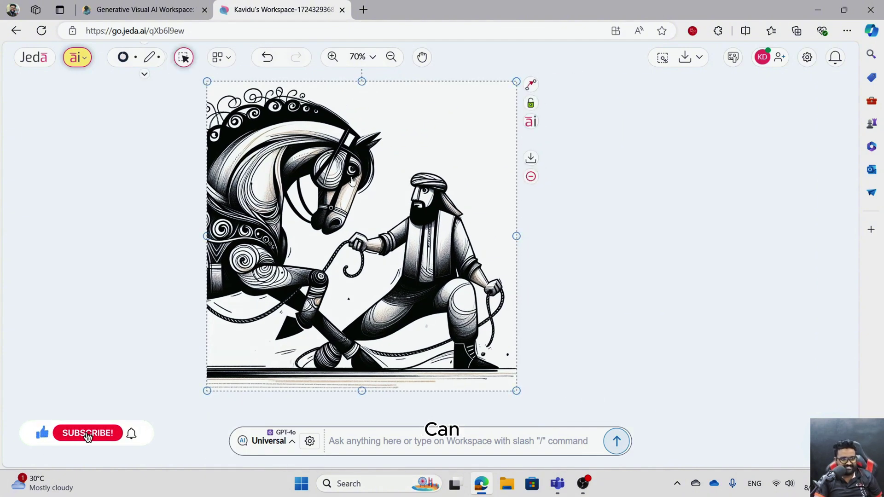
{"action": "left_click", "coordinate": [613, 197]}
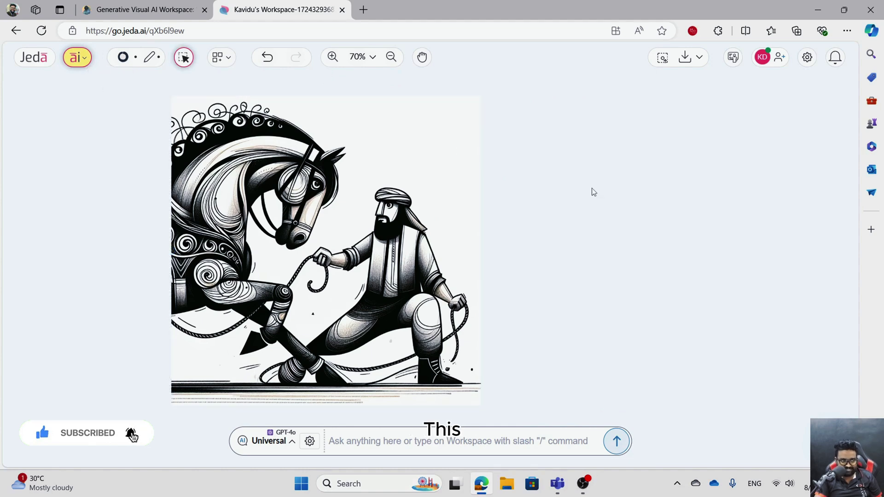
{"action": "left_click", "coordinate": [77, 58]}
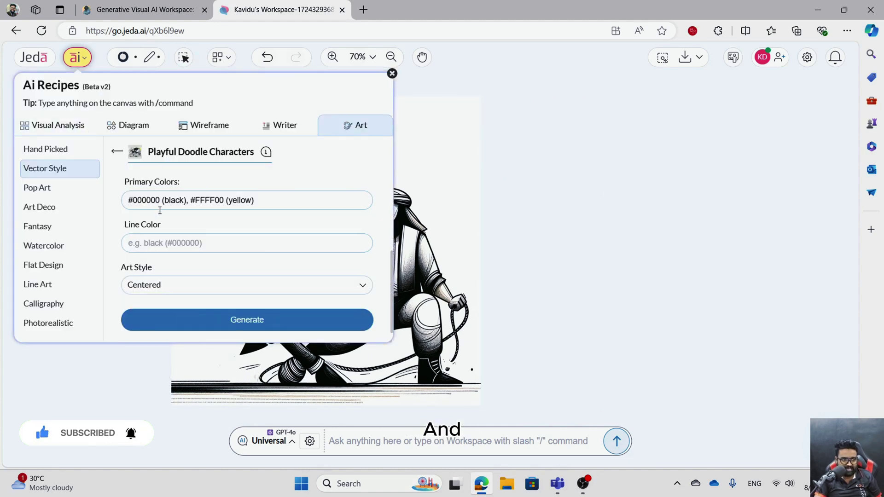
Switch the doodle theme to Fantasy and regenerate the scene instructions
{"action": "left_click", "coordinate": [147, 242]}
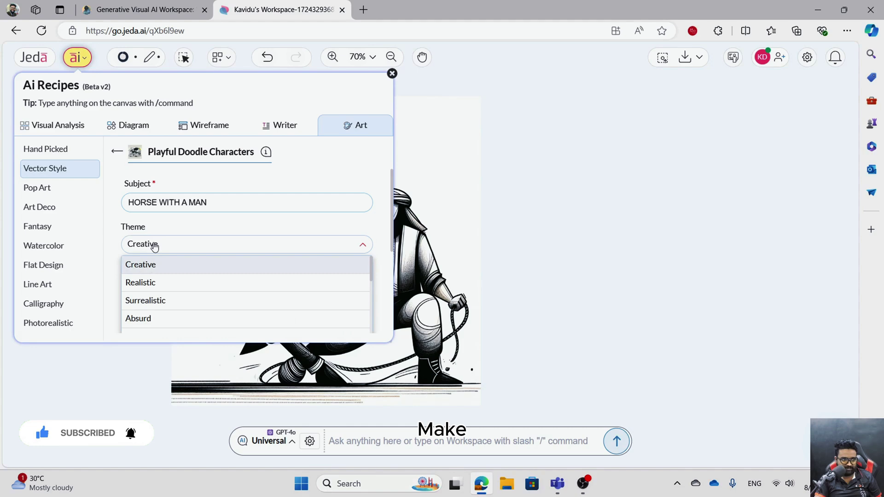
{"action": "scroll", "coordinate": [176, 310], "scroll_direction": "down", "scroll_amount": 2}
{"action": "left_click", "coordinate": [174, 302]}
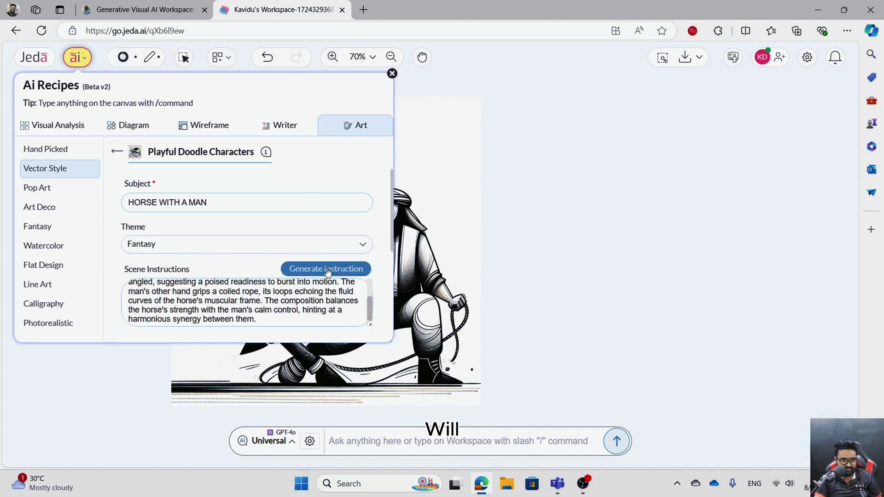
{"action": "left_click", "coordinate": [326, 268]}
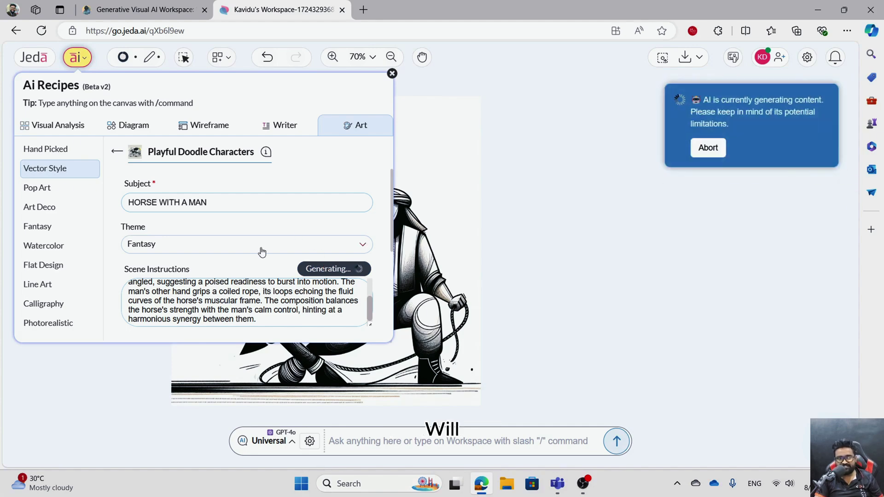
{"action": "scroll", "coordinate": [269, 290], "scroll_direction": "up", "scroll_amount": 3}
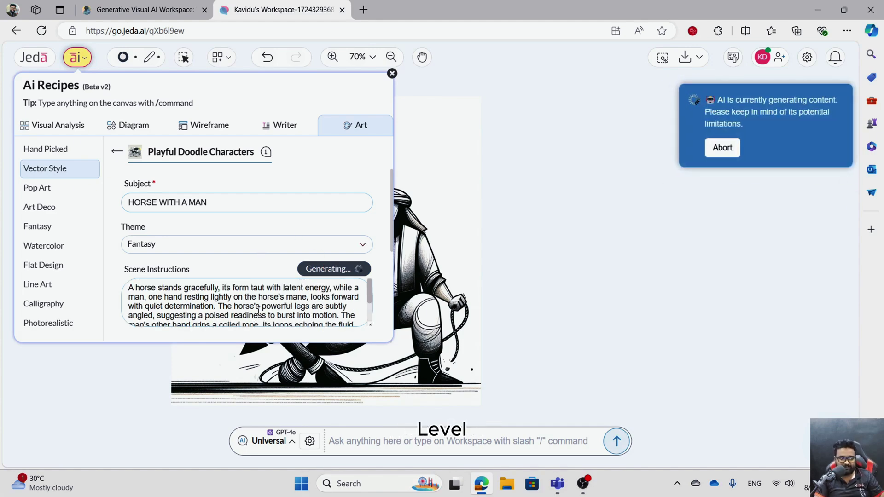
{"action": "scroll", "coordinate": [253, 207], "scroll_direction": "down", "scroll_amount": 1}
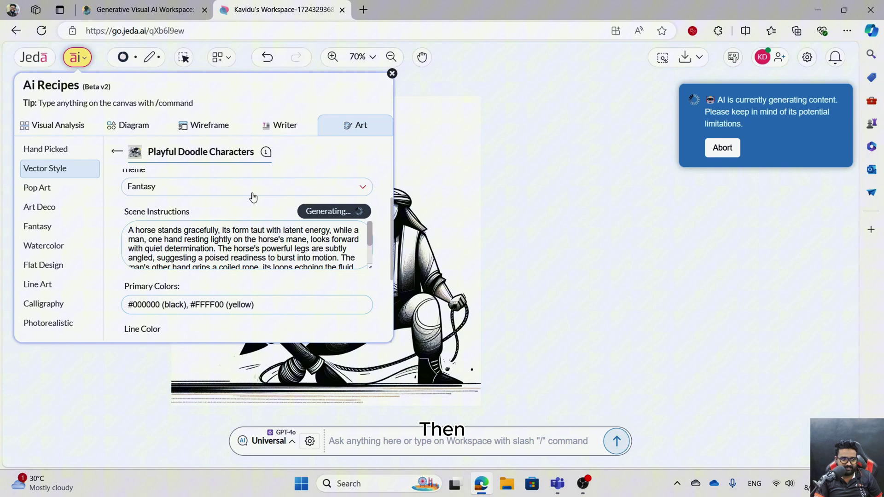
{"action": "left_click_drag", "start_coordinate": [195, 240], "coordinate": [237, 240]}
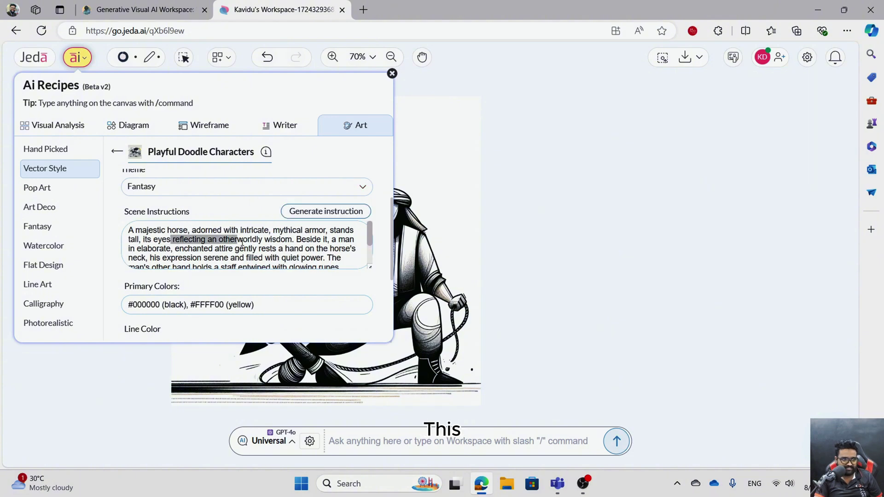
{"action": "left_click", "coordinate": [240, 241]}
{"action": "scroll", "coordinate": [241, 280], "scroll_direction": "down", "scroll_amount": 3}
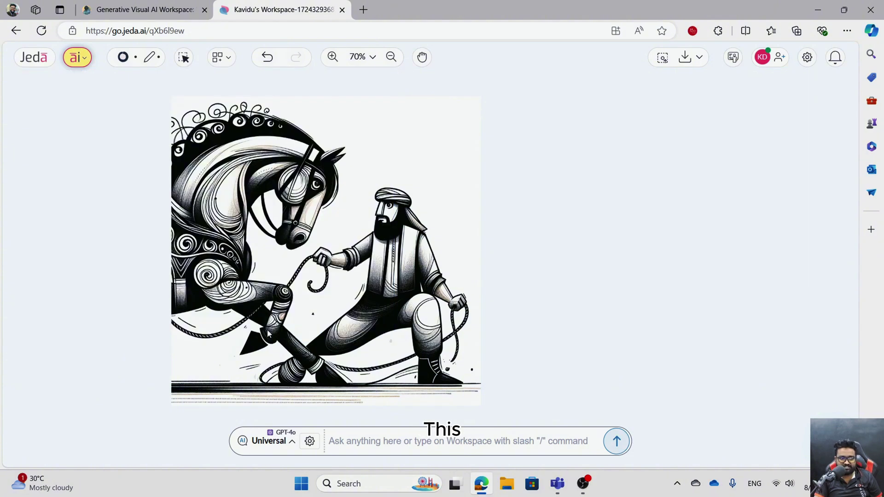
Generate the black-and-gold fantasy doodle and drag it down beside the first image
{"action": "left_click", "coordinate": [256, 320]}
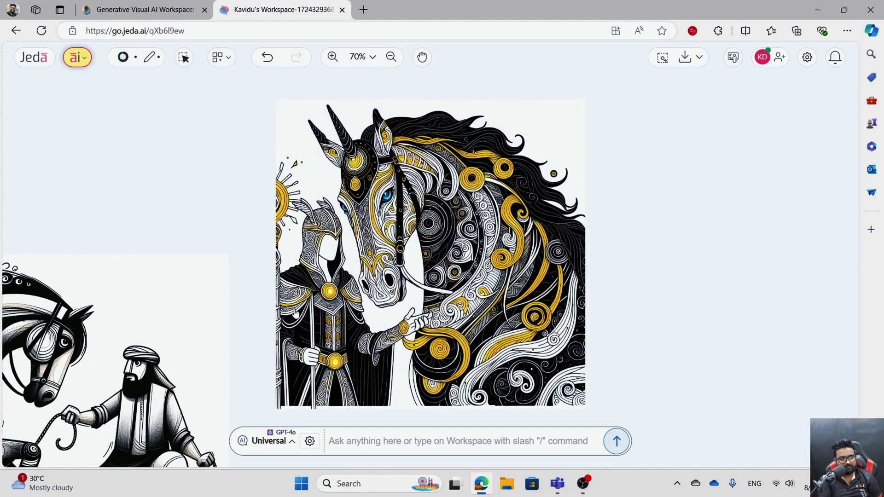
{"action": "scroll", "coordinate": [630, 205], "scroll_direction": "down", "scroll_amount": 4}
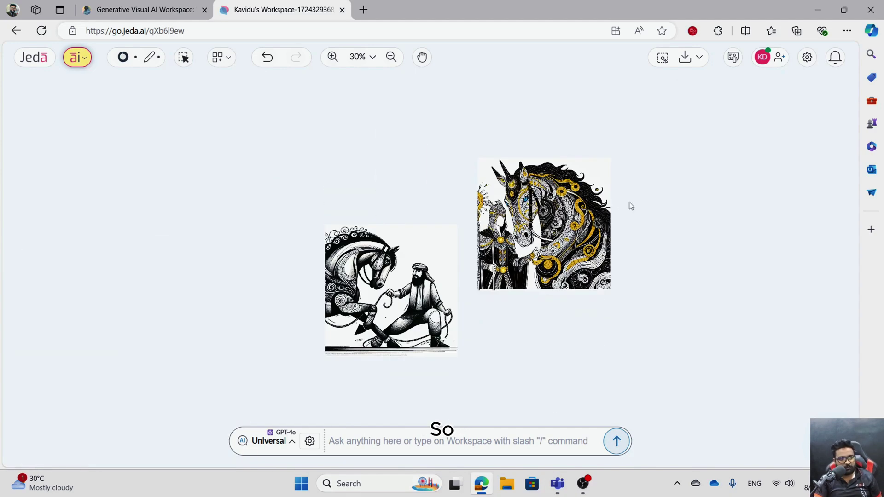
{"action": "left_click_drag", "start_coordinate": [596, 248], "coordinate": [562, 290]}
{"action": "scroll", "coordinate": [631, 284], "scroll_direction": "up", "scroll_amount": 2}
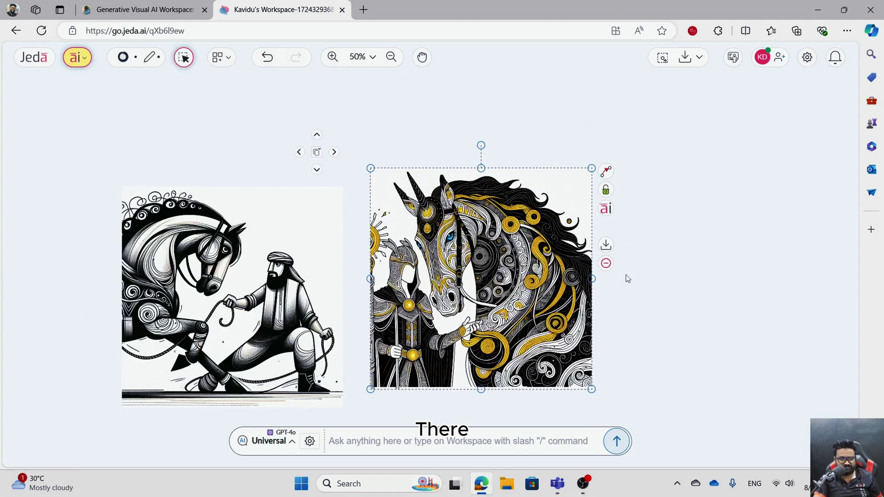
{"action": "left_click", "coordinate": [746, 272]}
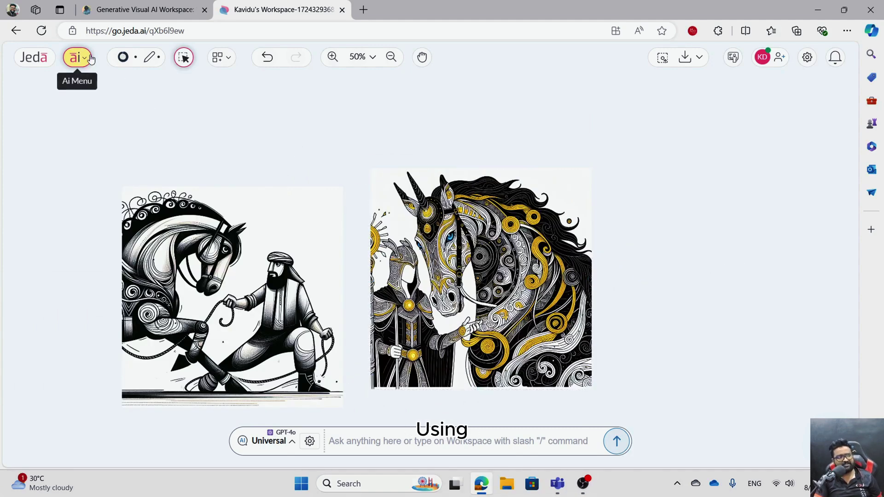
Reopen the art recipes and browse Vector Style, Pop Art, Art Deco and Fantasy, ending on Watercolor
{"action": "left_click", "coordinate": [77, 57]}
{"action": "left_click", "coordinate": [115, 151]}
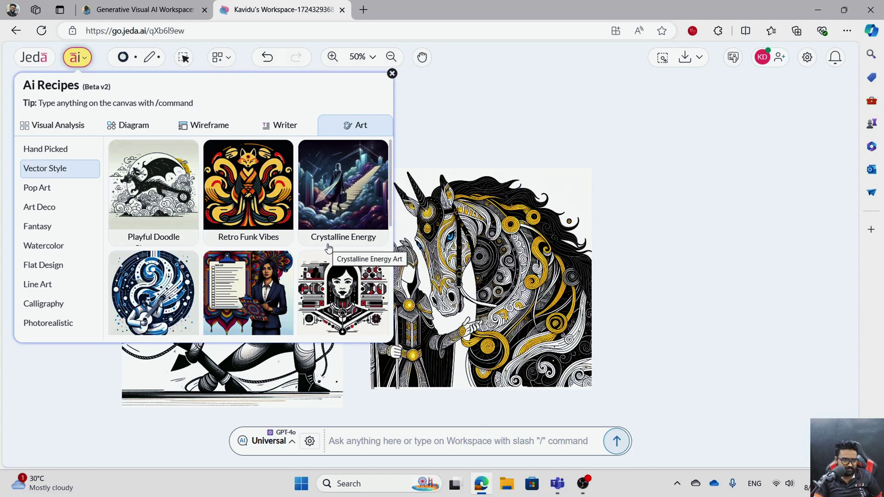
{"action": "scroll", "coordinate": [346, 235], "scroll_direction": "down", "scroll_amount": 5}
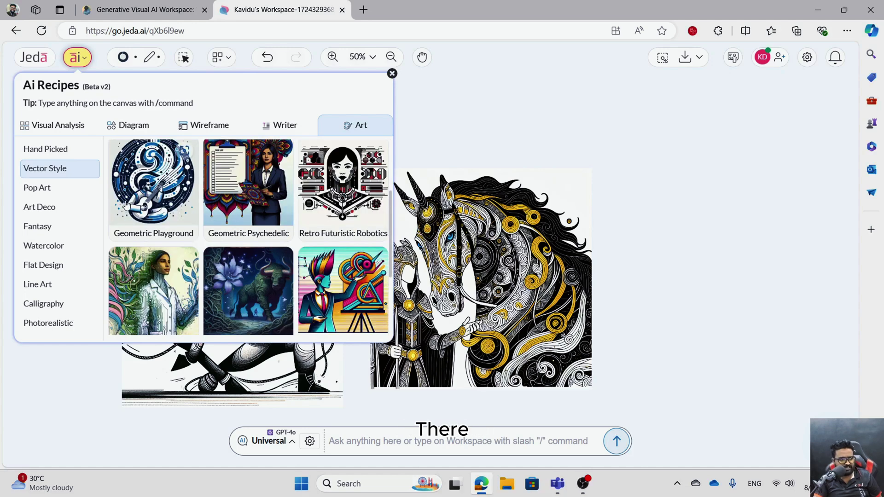
{"action": "left_click", "coordinate": [51, 188]}
{"action": "left_click", "coordinate": [63, 207]}
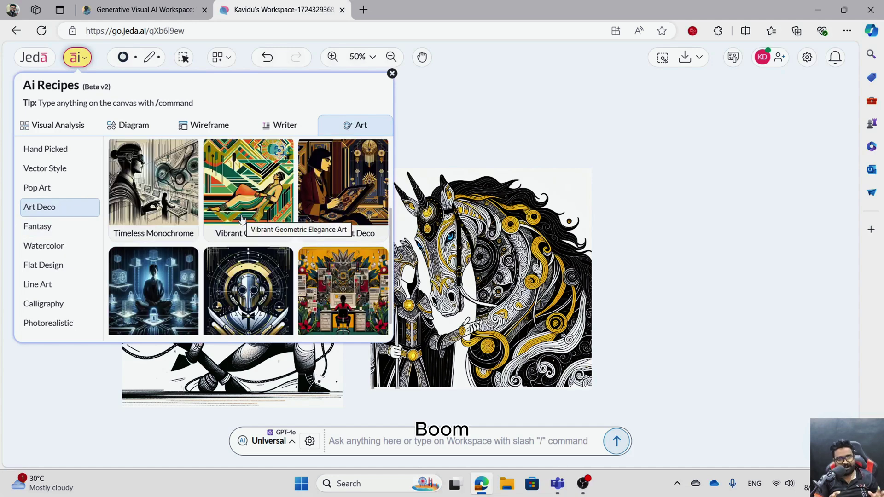
{"action": "scroll", "coordinate": [277, 216], "scroll_direction": "down", "scroll_amount": 1}
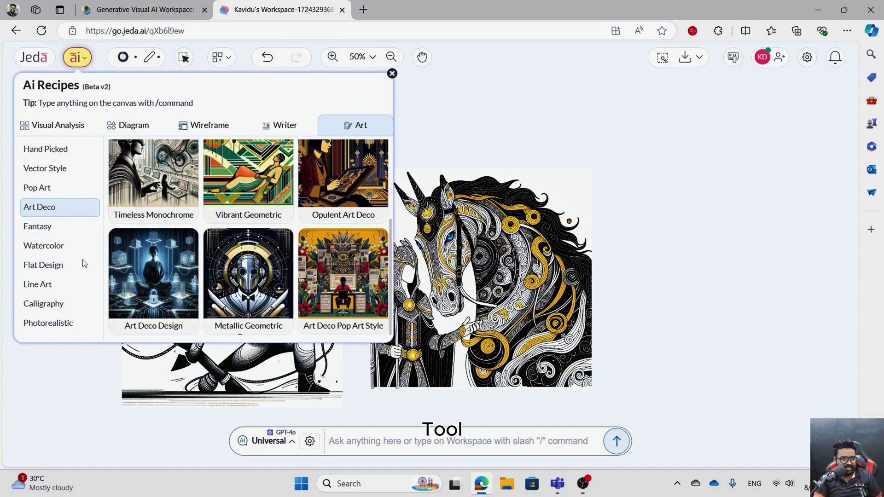
{"action": "left_click", "coordinate": [61, 247]}
{"action": "left_click", "coordinate": [62, 231]}
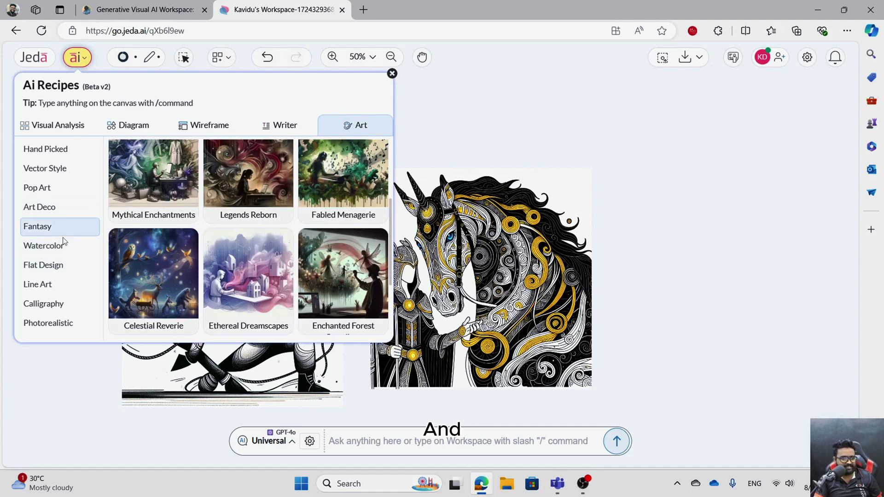
{"action": "left_click", "coordinate": [64, 241]}
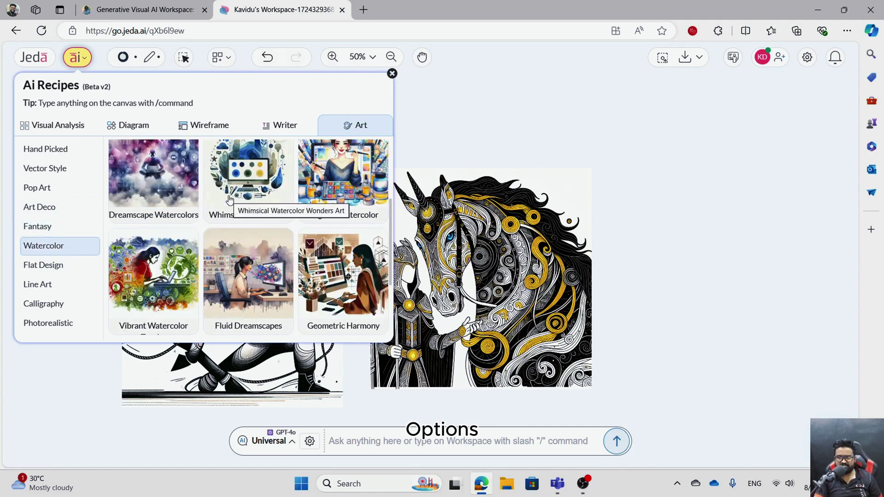